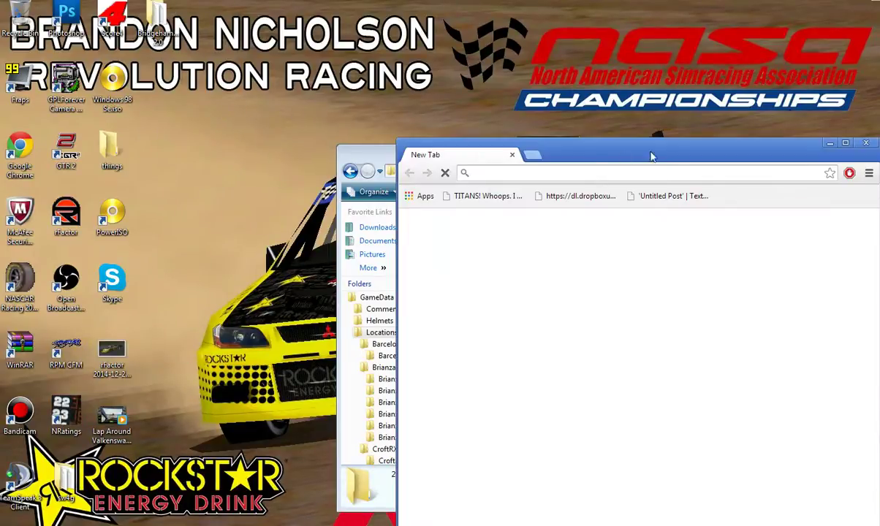
Step: Open the downloaded Bridgehampton 2.0.rar archive from the browser's download list and close the browser
{"action": "left_click", "coordinate": [869, 172]}
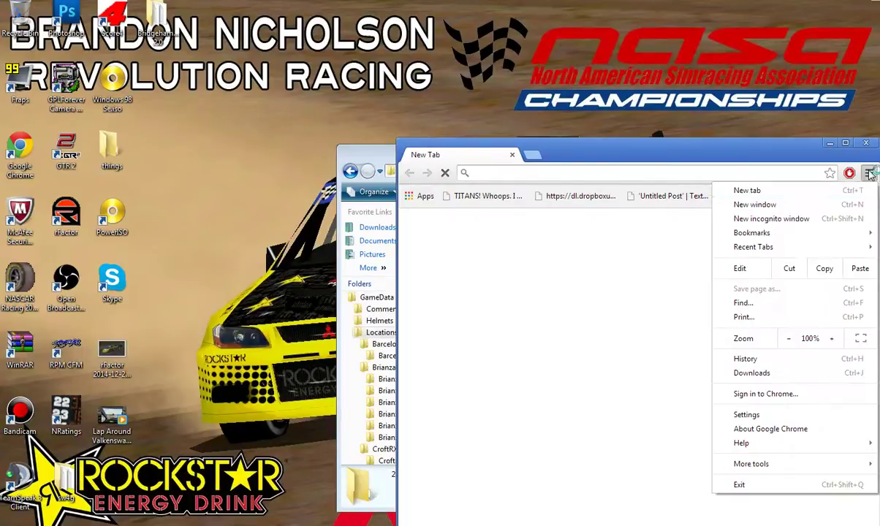
{"action": "left_click", "coordinate": [782, 374]}
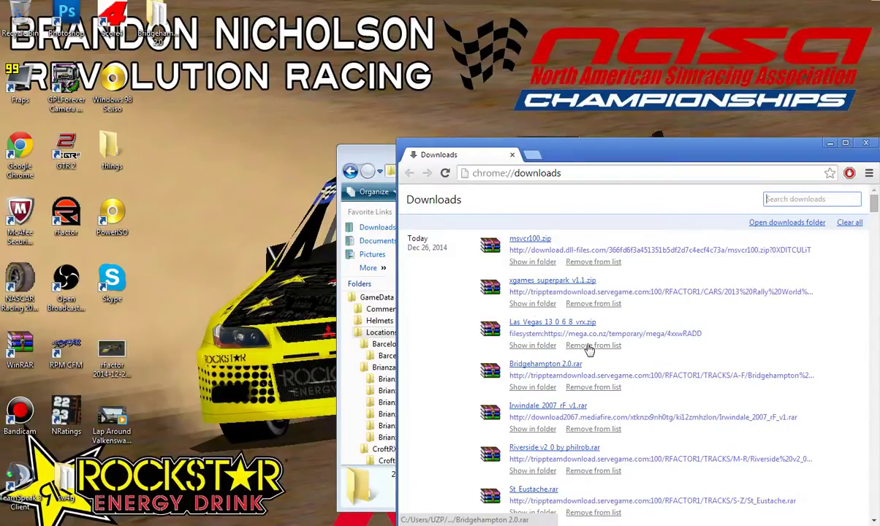
{"action": "left_click", "coordinate": [563, 365]}
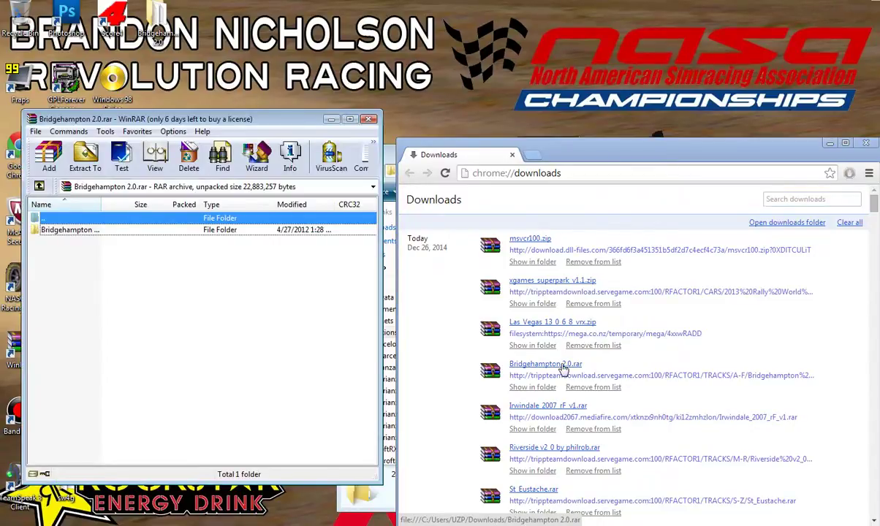
{"action": "left_click", "coordinate": [751, 155]}
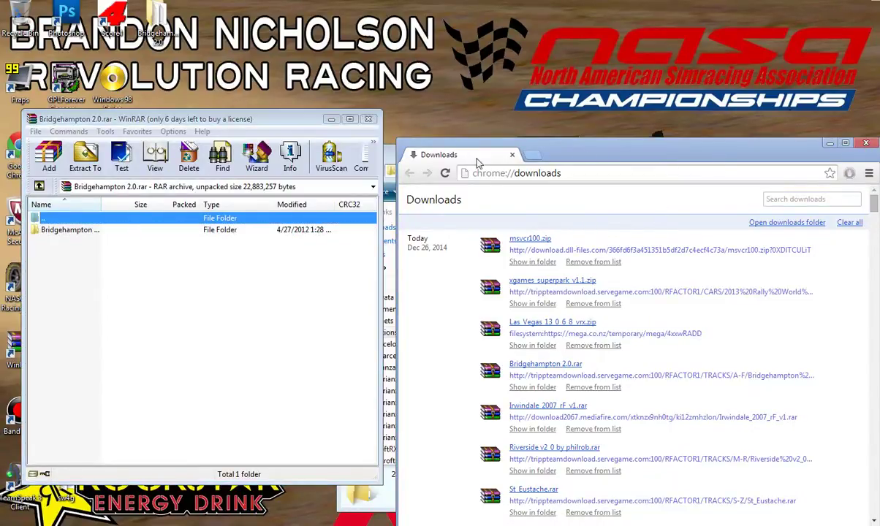
{"action": "left_click", "coordinate": [866, 143]}
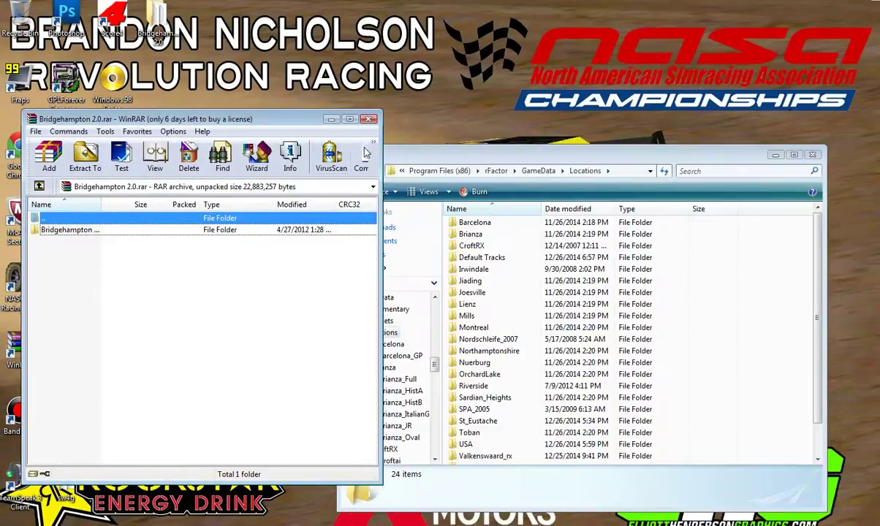
Step: Extract the Bridgehampton 2.0 folder from the archive into rFactor's GameData\Locations folder and close the archive
{"action": "double_click", "coordinate": [90, 231]}
{"action": "double_click", "coordinate": [74, 215]}
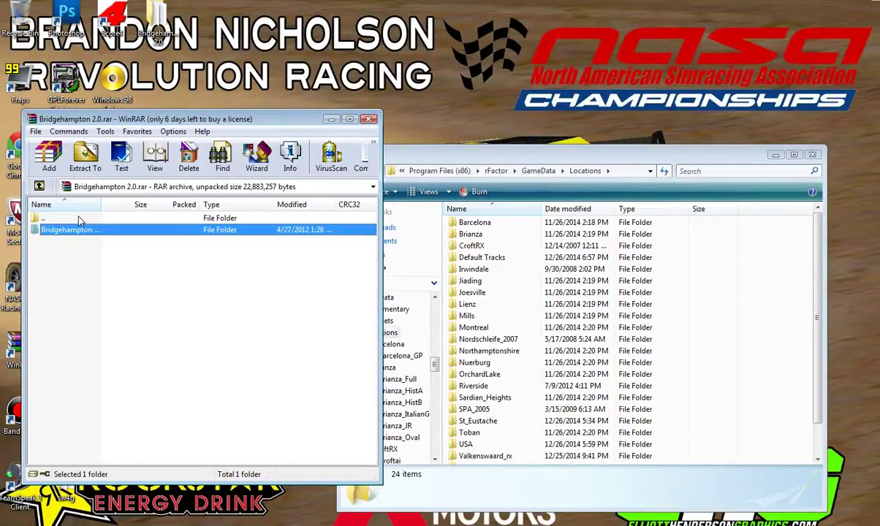
{"action": "left_click_drag", "start_coordinate": [74, 226], "coordinate": [784, 333]}
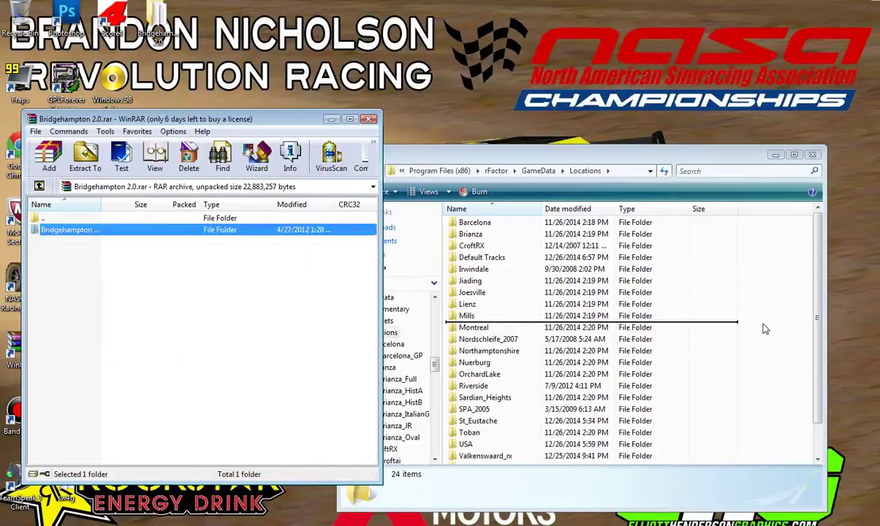
{"action": "left_click", "coordinate": [415, 191]}
{"action": "left_click", "coordinate": [367, 119]}
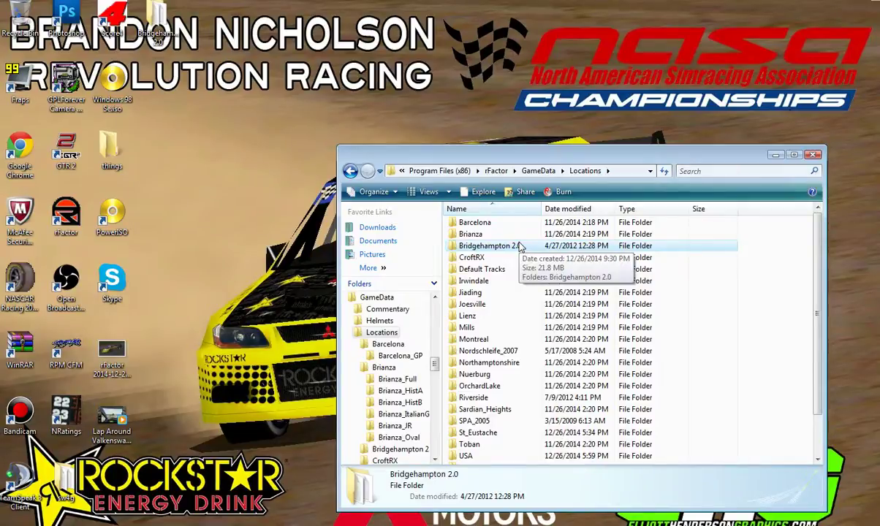
Step: Run rF Config.exe from the rFactor folder and set the video resolution to 1280 x 768 32 bit
{"action": "left_click", "coordinate": [496, 170]}
{"action": "double_click", "coordinate": [467, 445]}
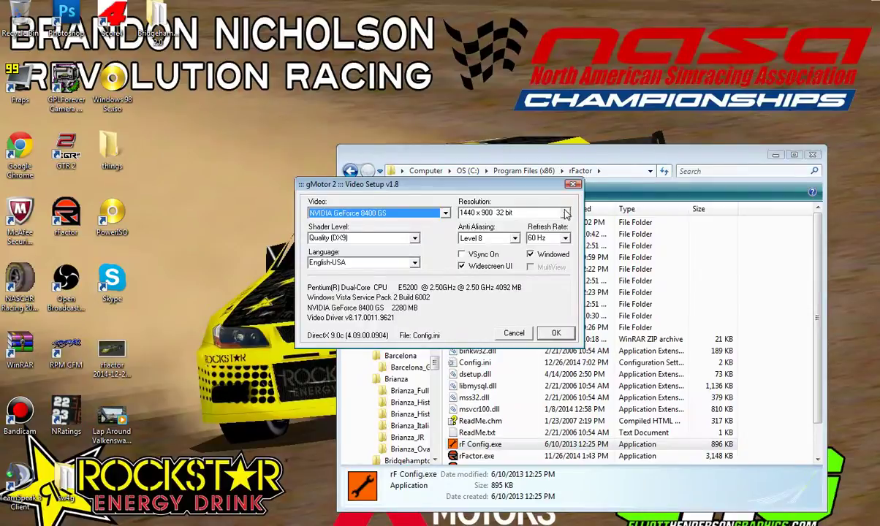
{"action": "left_click", "coordinate": [530, 213]}
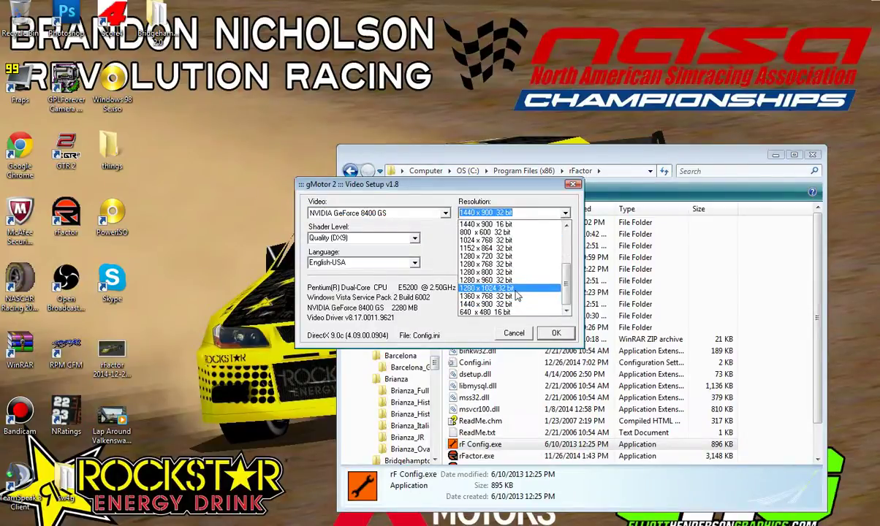
{"action": "left_click", "coordinate": [488, 264]}
{"action": "left_click", "coordinate": [556, 333]}
Step: Launch rFactor.exe from the game folder and dismiss the missing-component error
{"action": "double_click", "coordinate": [485, 457]}
{"action": "left_click", "coordinate": [462, 278]}
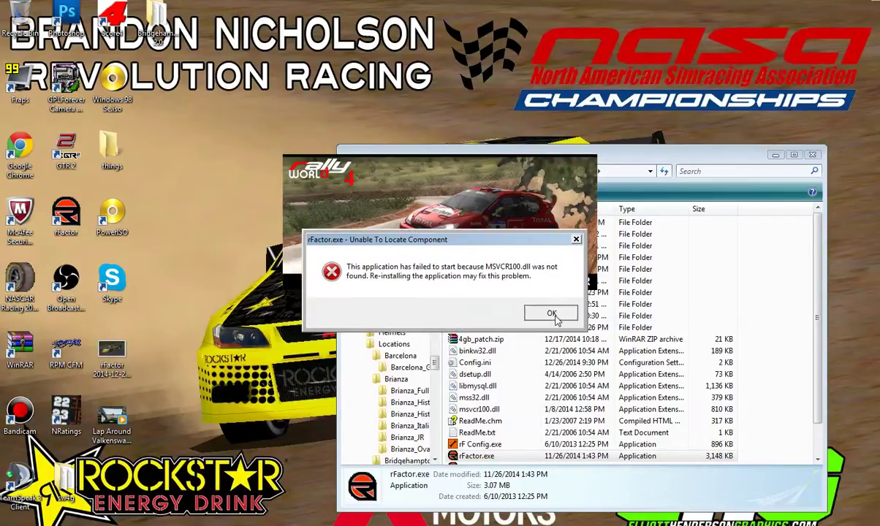
{"action": "left_click", "coordinate": [553, 314]}
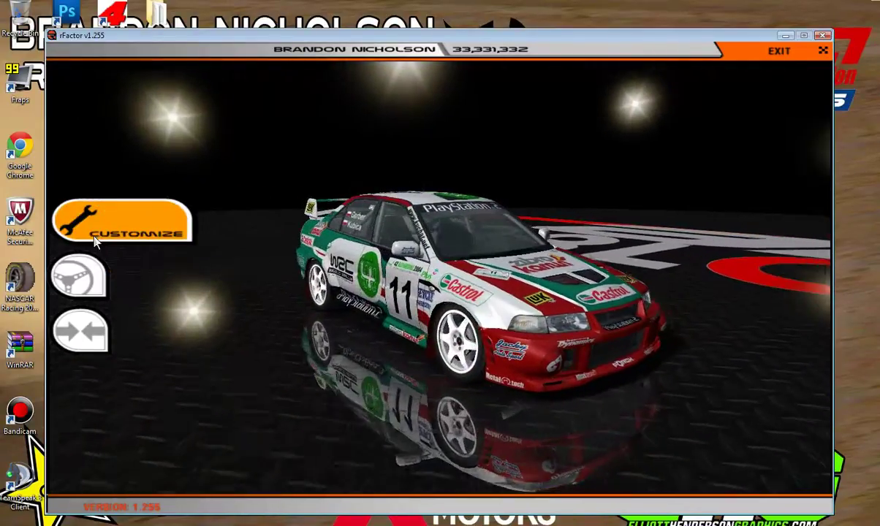
Step: Try to load the Long Island Grand Prix circuit under Can-Am 1966-1974 in a testing session
{"action": "left_click", "coordinate": [83, 278]}
{"action": "left_click", "coordinate": [110, 309]}
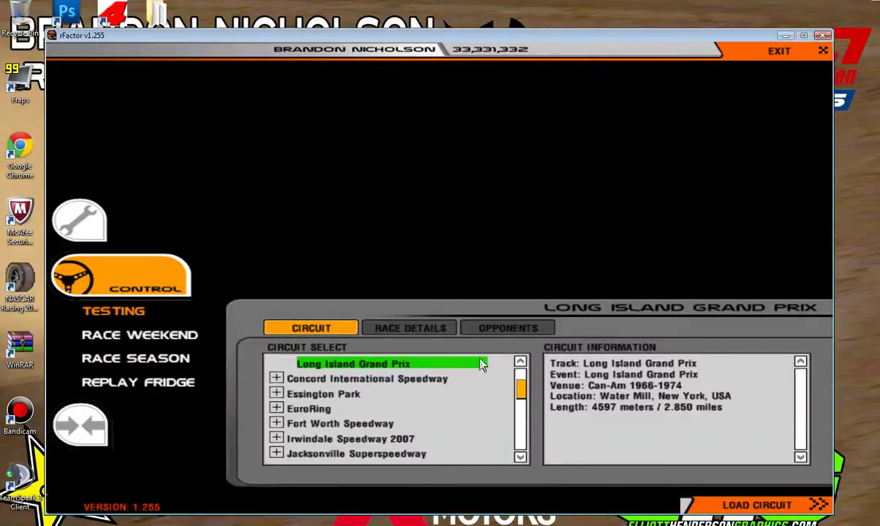
{"action": "scroll", "coordinate": [395, 373], "scroll_direction": "up", "scroll_amount": 2}
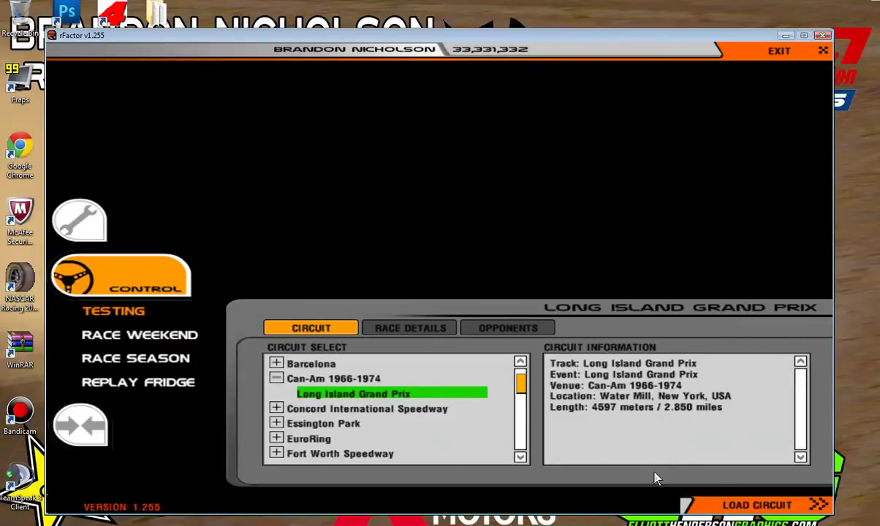
{"action": "left_click", "coordinate": [767, 511]}
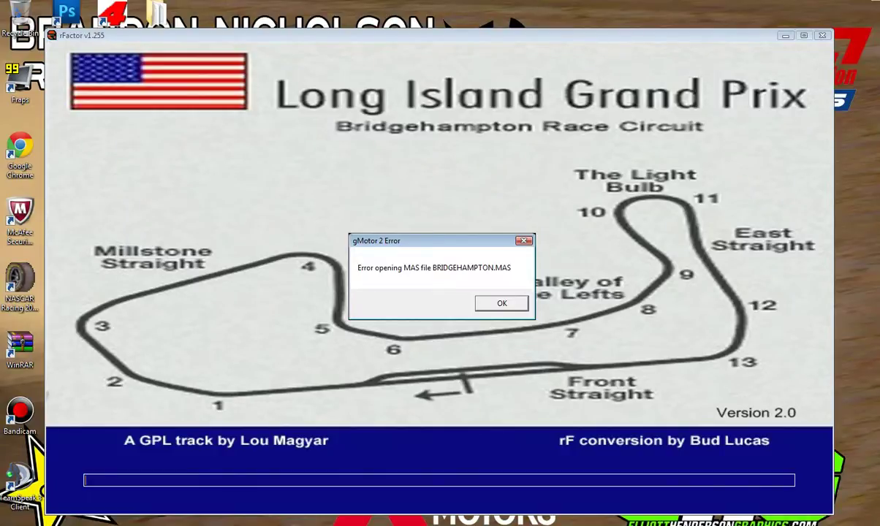
{"action": "left_click", "coordinate": [501, 303]}
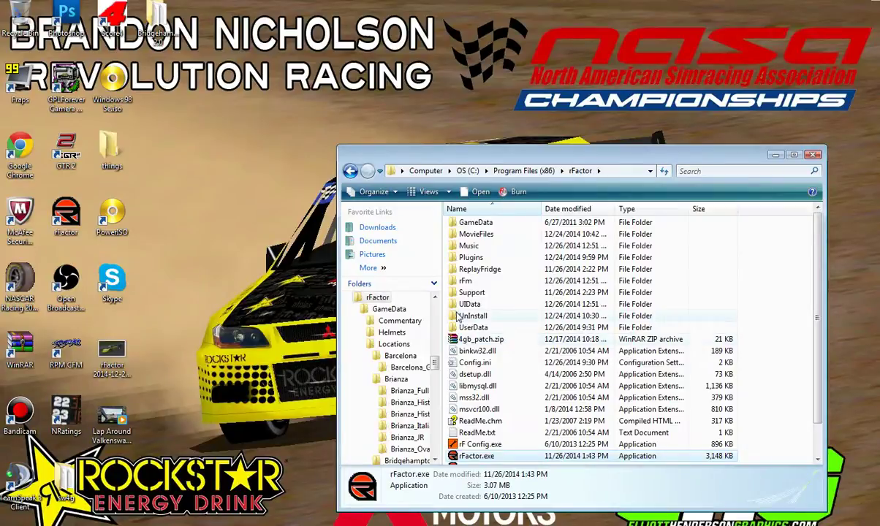
Step: Open the Bridgehampton 2.0 folder in GameData\Locations and check for the Bridgehampton.mas file
{"action": "double_click", "coordinate": [496, 224]}
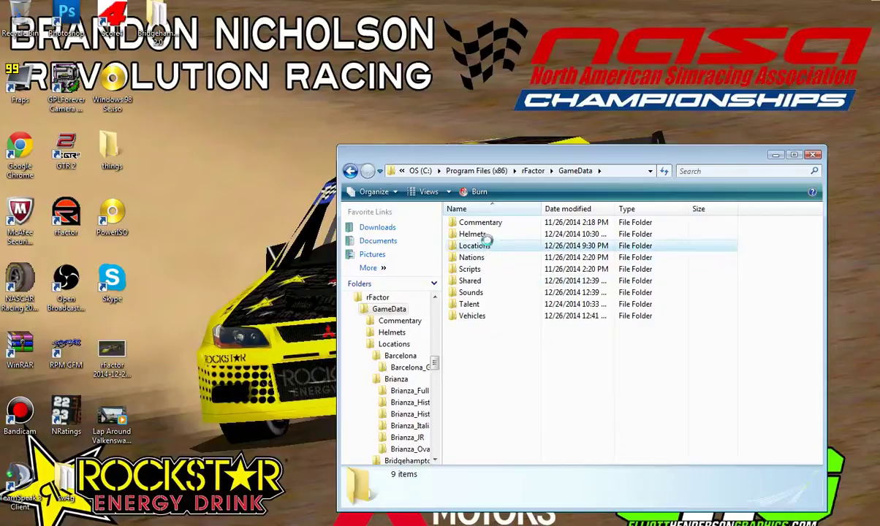
{"action": "double_click", "coordinate": [488, 247]}
{"action": "double_click", "coordinate": [485, 247]}
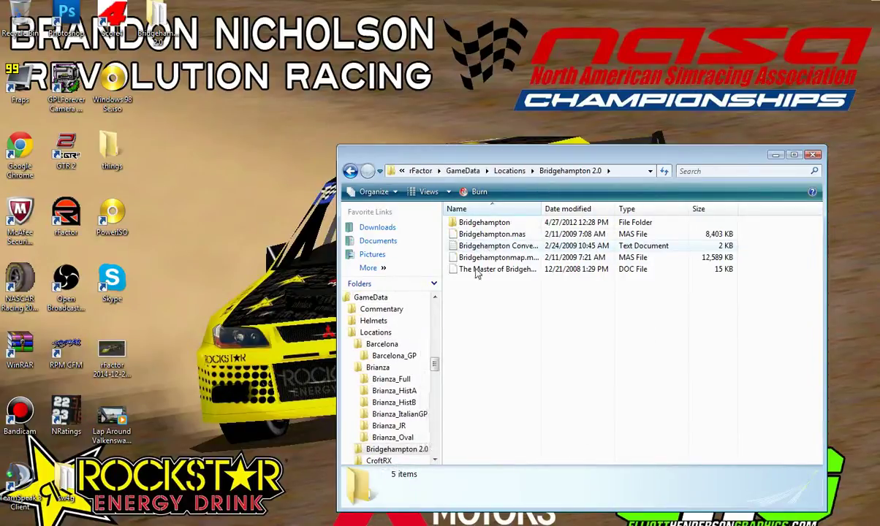
{"action": "left_click", "coordinate": [698, 233]}
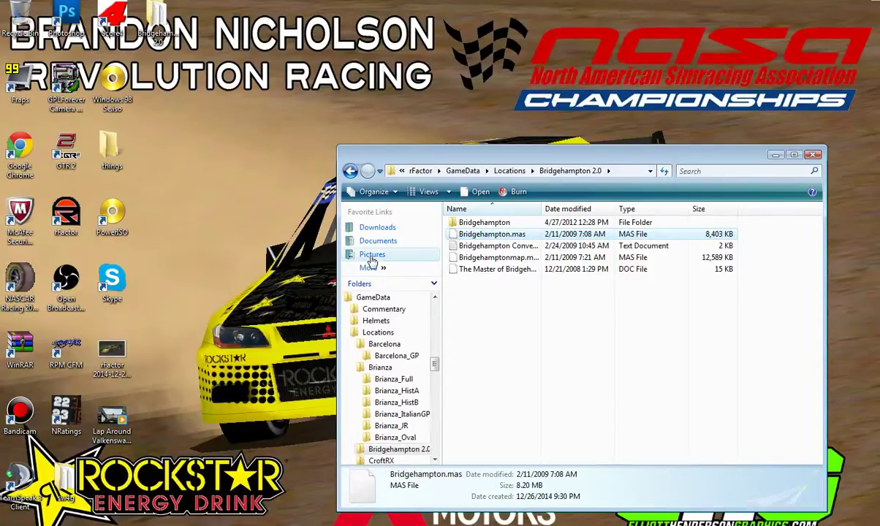
{"action": "left_click", "coordinate": [497, 295]}
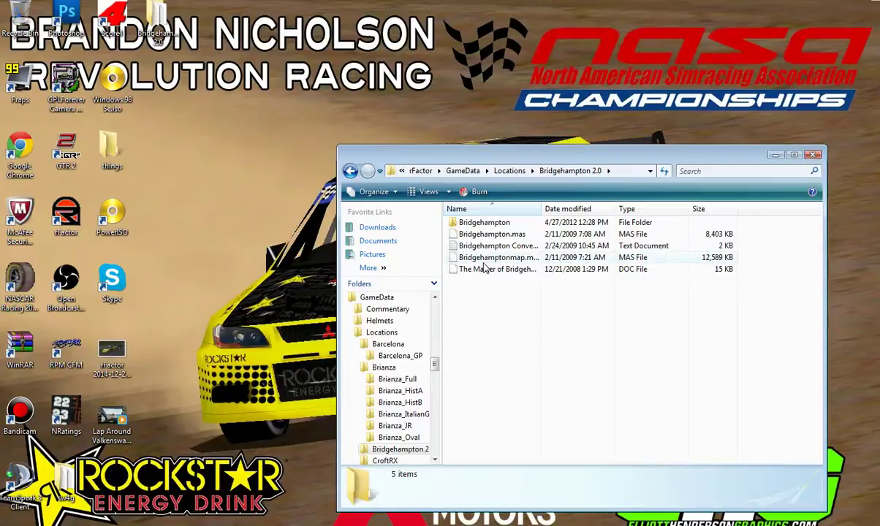
Step: Open Bridgehampton.scn from the Bridgehampton subfolder in Notepad, without making Notepad the default for this file type
{"action": "double_click", "coordinate": [497, 223]}
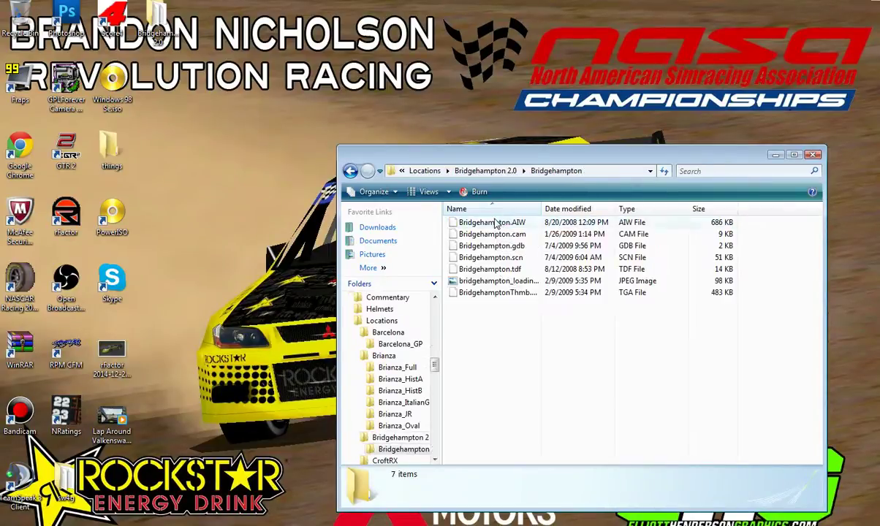
{"action": "right_click", "coordinate": [503, 262]}
{"action": "left_click", "coordinate": [528, 271]}
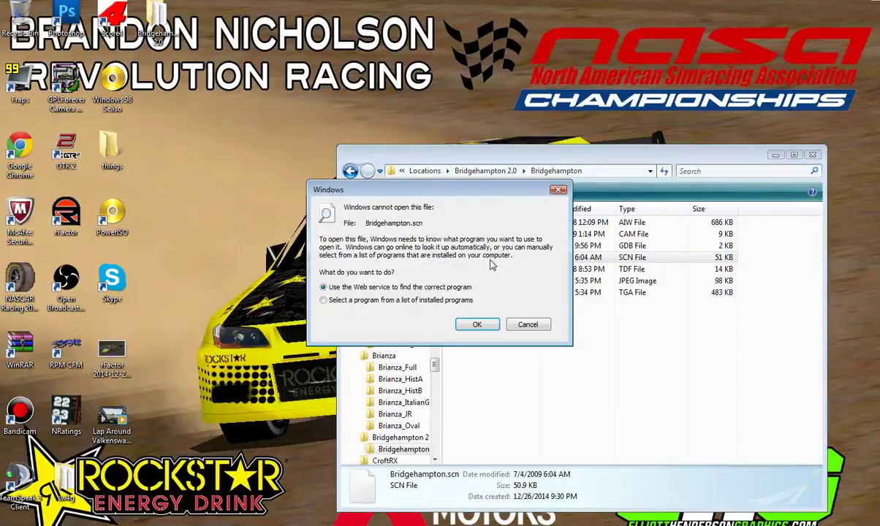
{"action": "left_click", "coordinate": [373, 300]}
{"action": "left_click", "coordinate": [477, 326]}
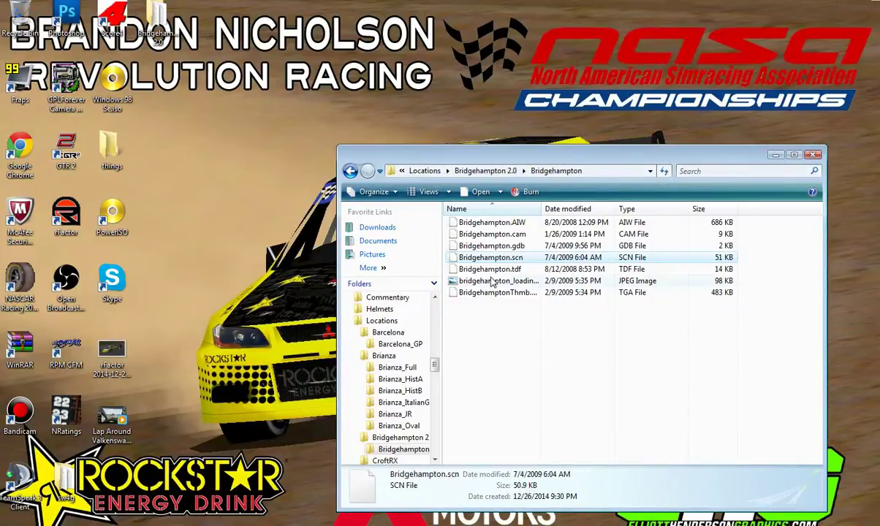
{"action": "left_click", "coordinate": [275, 350]}
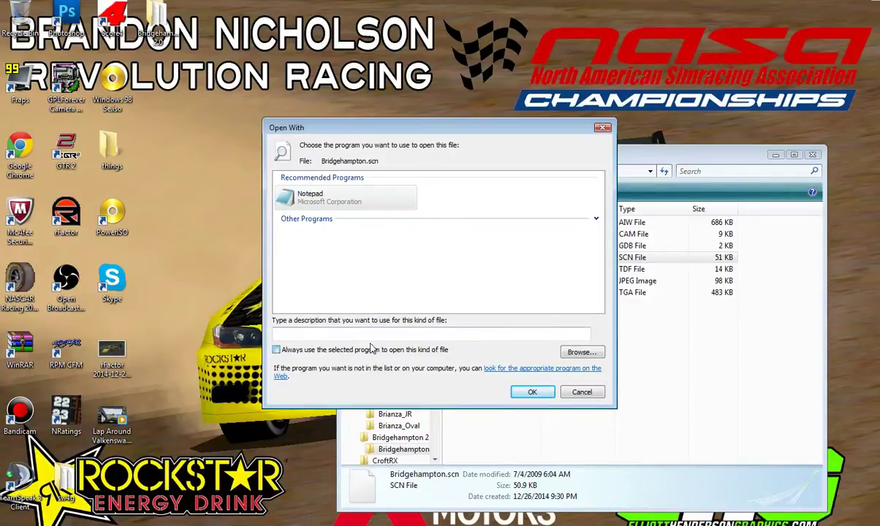
{"action": "left_click", "coordinate": [333, 209]}
{"action": "double_click", "coordinate": [334, 209]}
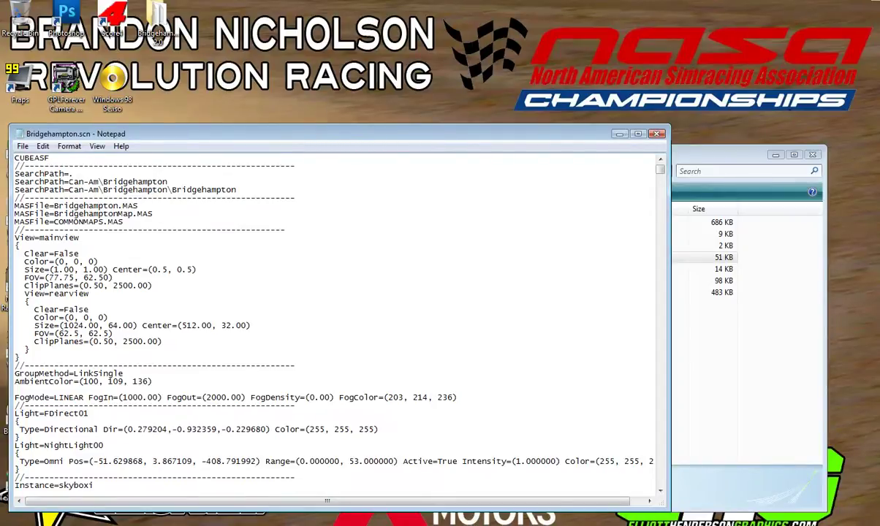
Step: Compare the SearchPath lines in Bridgehampton.scn with the actual folder structure under Locations
{"action": "left_click_drag", "start_coordinate": [69, 182], "coordinate": [168, 184]}
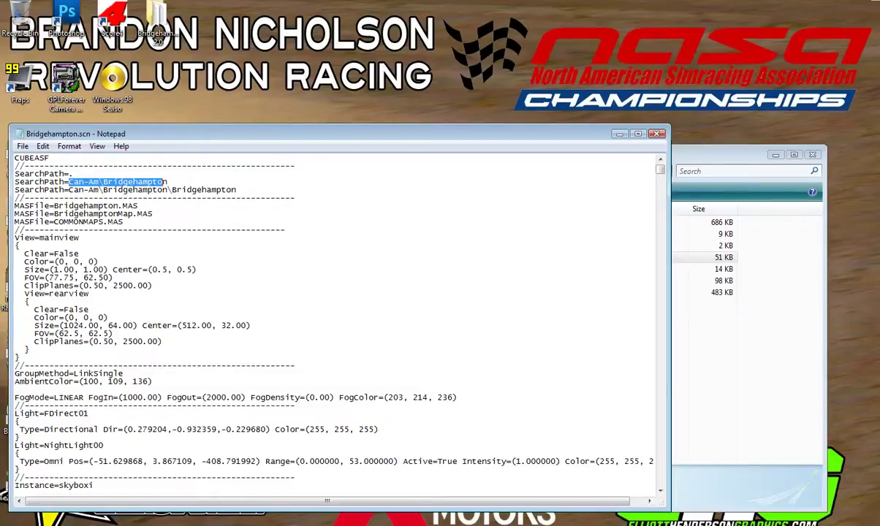
{"action": "left_click", "coordinate": [167, 182]}
{"action": "mouse_move", "coordinate": [99, 189]}
{"action": "left_mouse_down"}
{"action": "mouse_move", "coordinate": [39, 189]}
{"action": "mouse_move", "coordinate": [99, 189]}
{"action": "left_mouse_up"}
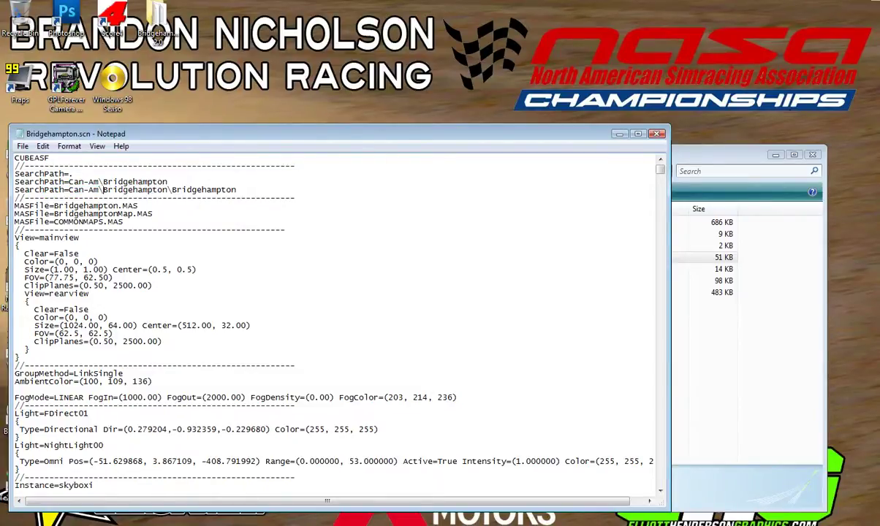
{"action": "left_click", "coordinate": [701, 161]}
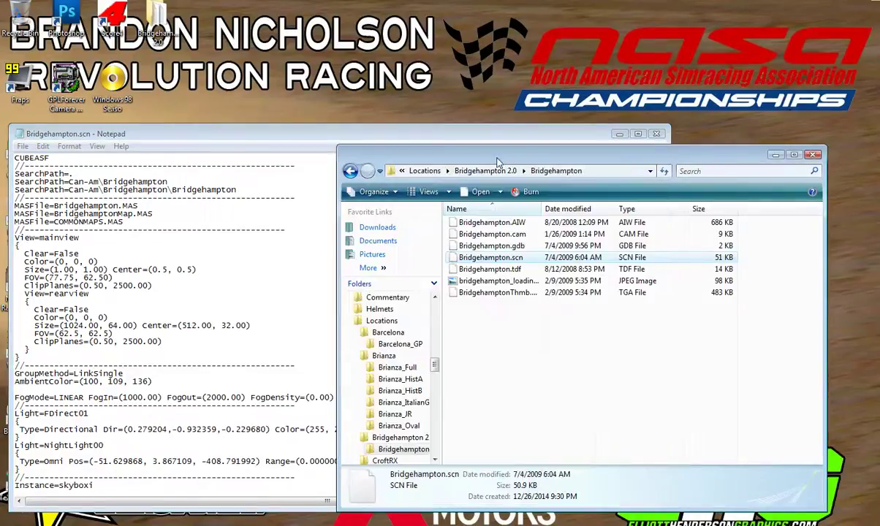
{"action": "left_click", "coordinate": [350, 171]}
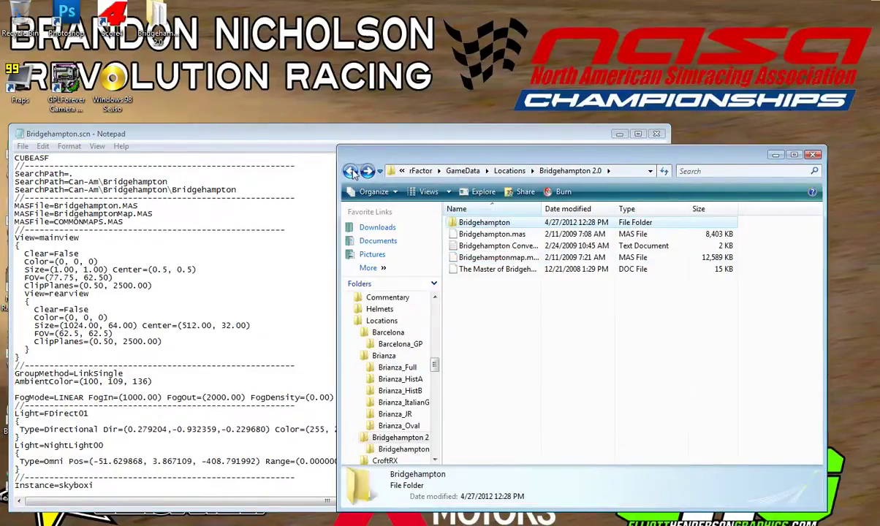
{"action": "left_click", "coordinate": [350, 171]}
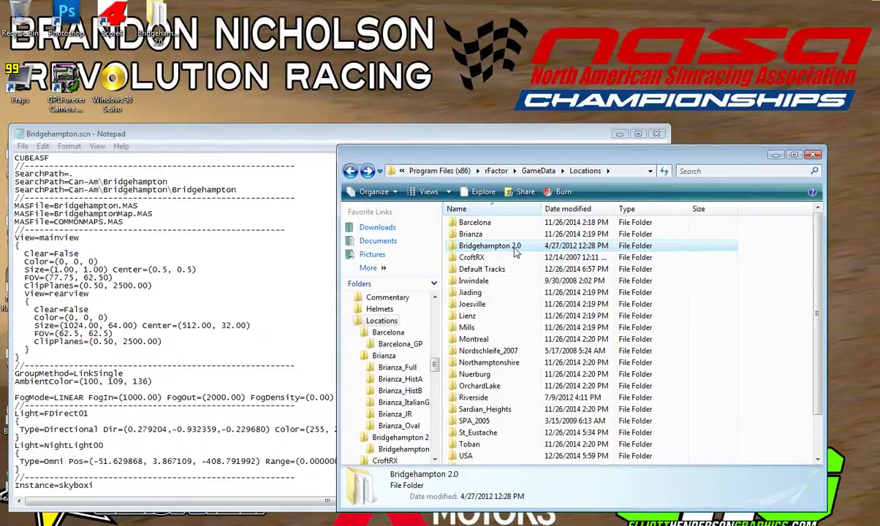
Step: Remove the "Can-Am\" prefix from both Bridgehampton SearchPath lines in Bridgehampton.scn
{"action": "left_click", "coordinate": [231, 146]}
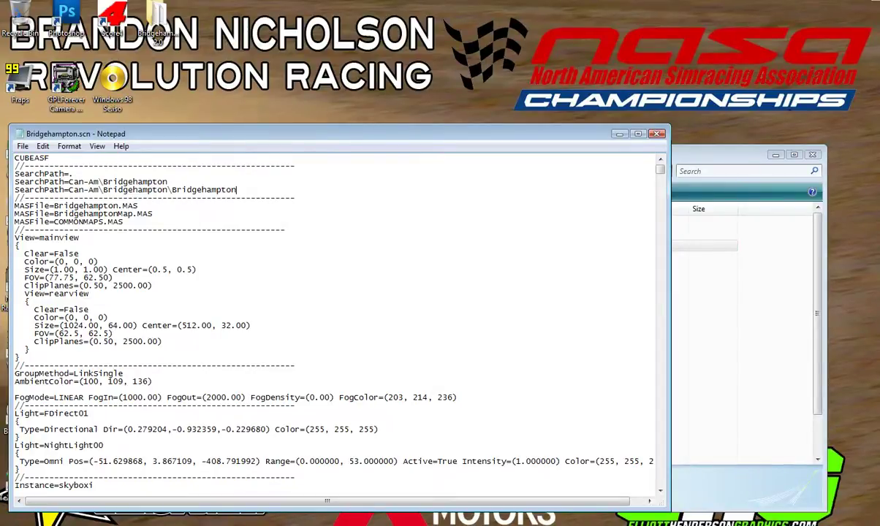
{"action": "left_click_drag", "start_coordinate": [103, 181], "coordinate": [73, 181]}
{"action": "key", "text": "Delete"}
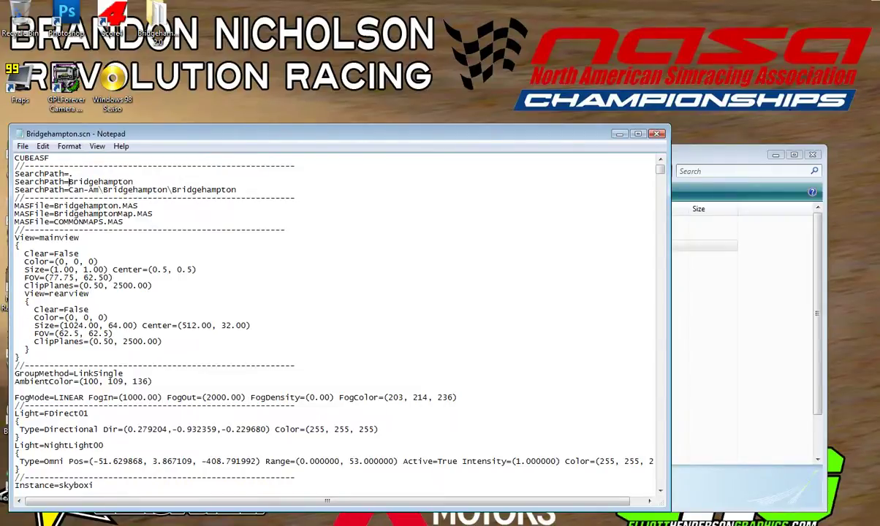
{"action": "left_click_drag", "start_coordinate": [103, 189], "coordinate": [78, 181]}
{"action": "left_click_drag", "start_coordinate": [73, 189], "coordinate": [69, 186]}
{"action": "key", "text": "BackSpace"}
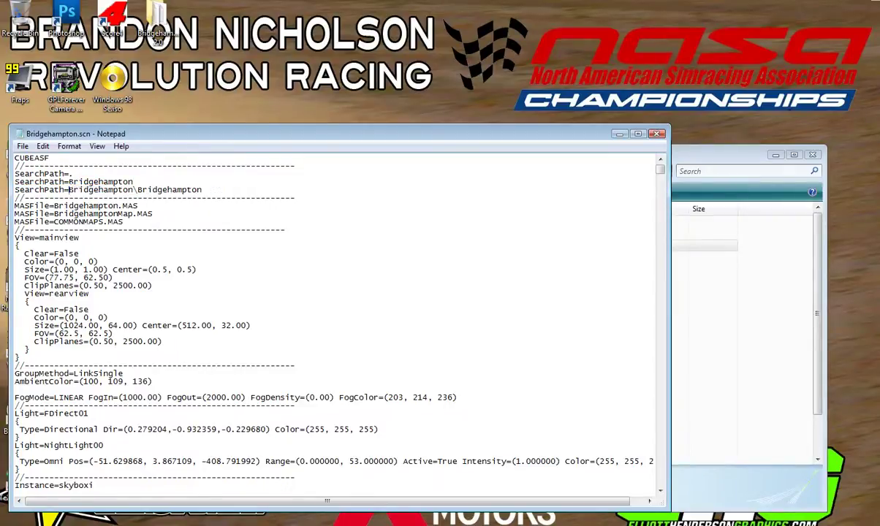
Step: Add " 2.0" to the top folder name in both Bridgehampton SearchPath lines so they match the Bridgehampton 2.0 folder in Locations
{"action": "left_click", "coordinate": [696, 157]}
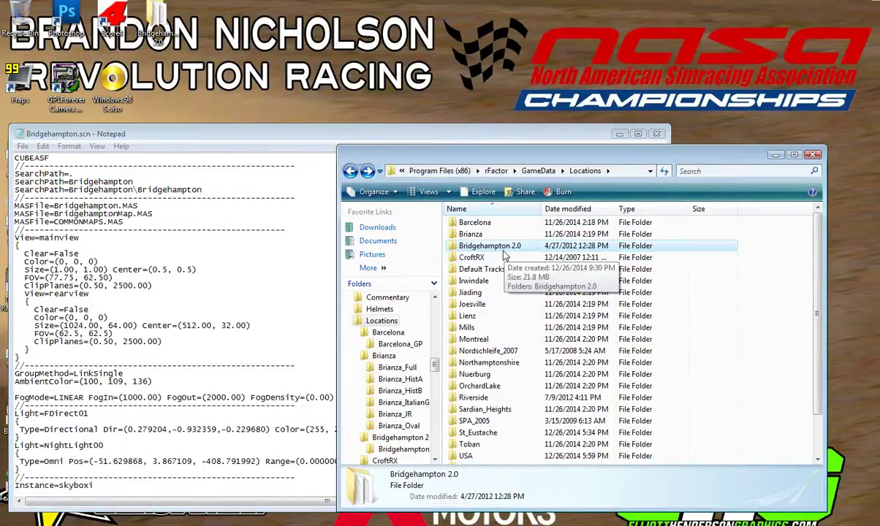
{"action": "left_click", "coordinate": [218, 139]}
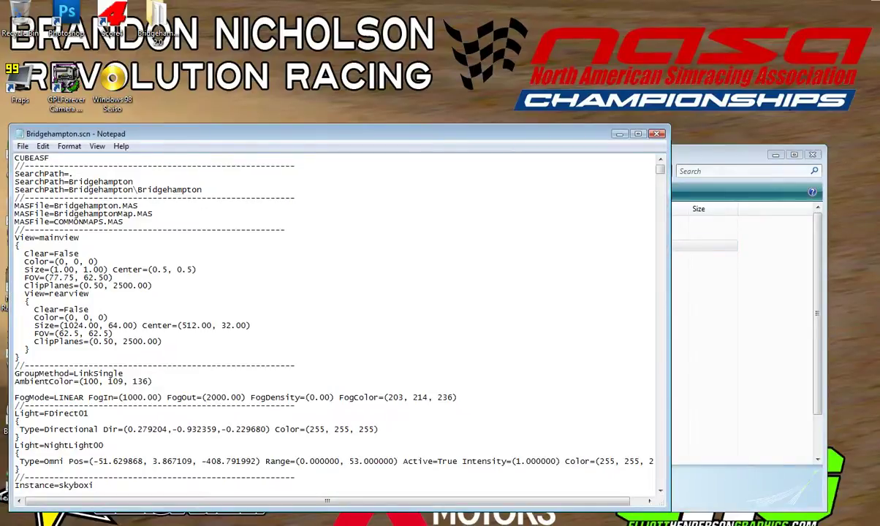
{"action": "key", "text": "End"}
{"action": "type", "text": "2.0"}
{"action": "left_click", "coordinate": [138, 190]}
{"action": "type", "text": "2.0"}
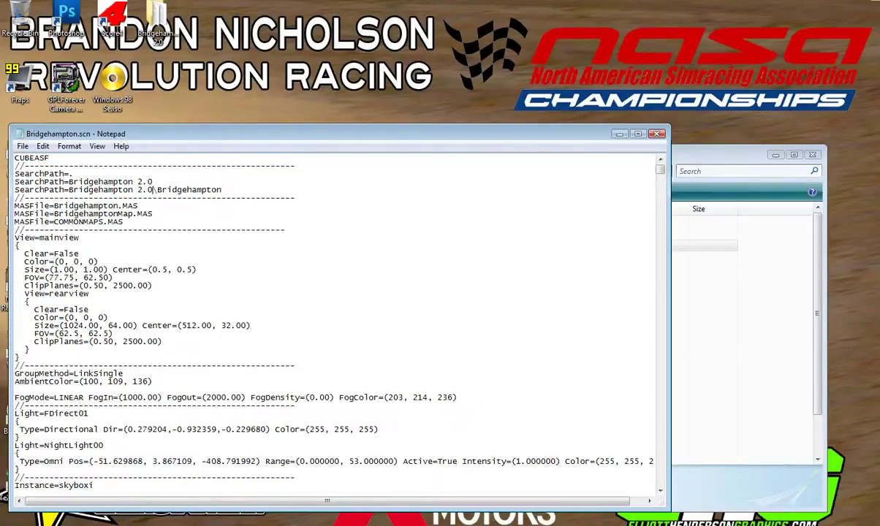
{"action": "left_click_drag", "start_coordinate": [221, 189], "coordinate": [15, 173]}
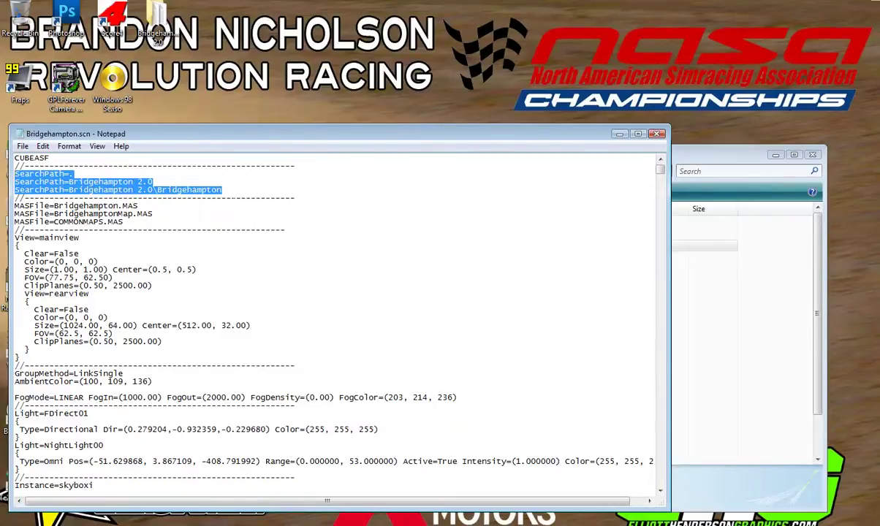
{"action": "left_click", "coordinate": [221, 190]}
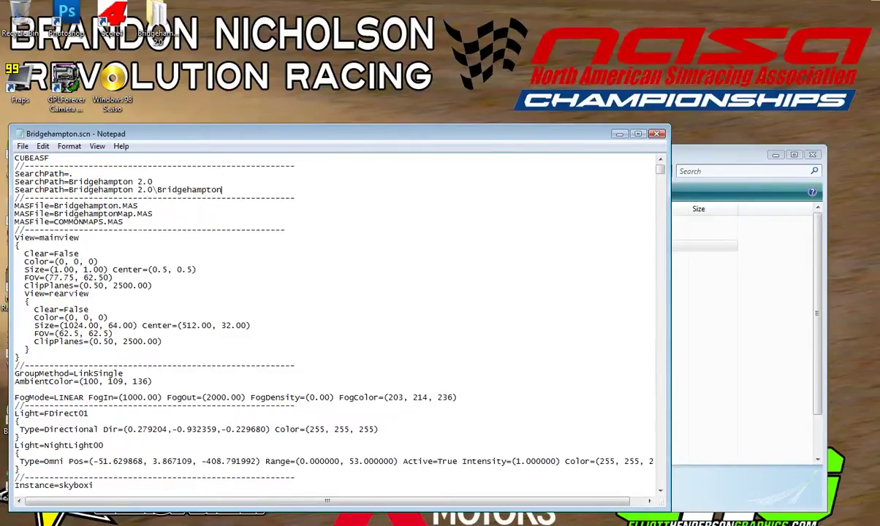
Step: Move the MASFile=COMMONMAPS.MAS line above the other MASFile lines and remove the leftover blank line
{"action": "left_click", "coordinate": [122, 222]}
{"action": "key", "text": "shift+Home"}
{"action": "key", "text": "ctrl+c"}
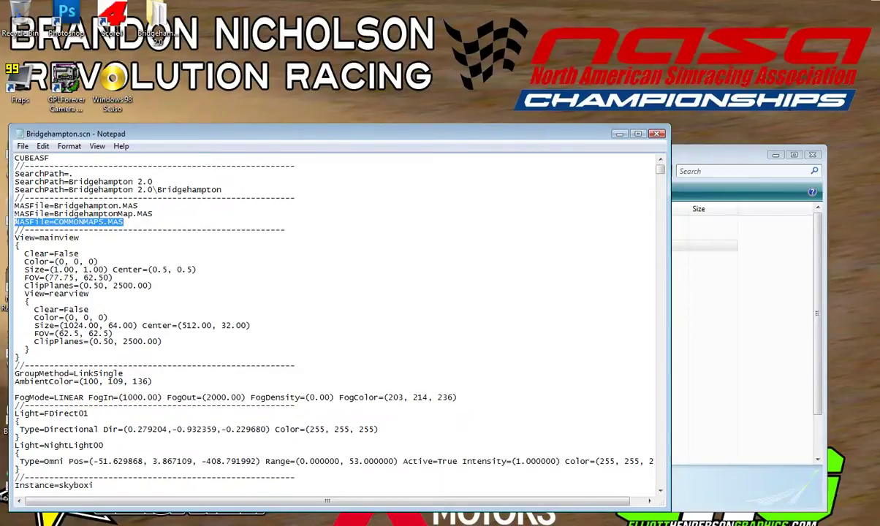
{"action": "key", "text": "Delete"}
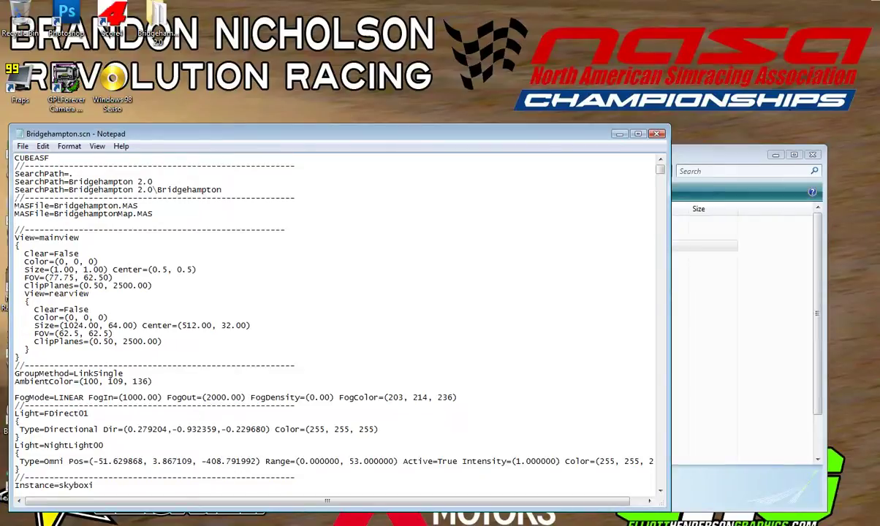
{"action": "left_click", "coordinate": [15, 205]}
{"action": "key", "text": "Return"}
{"action": "key", "text": "Up"}
{"action": "key", "text": "ctrl+v"}
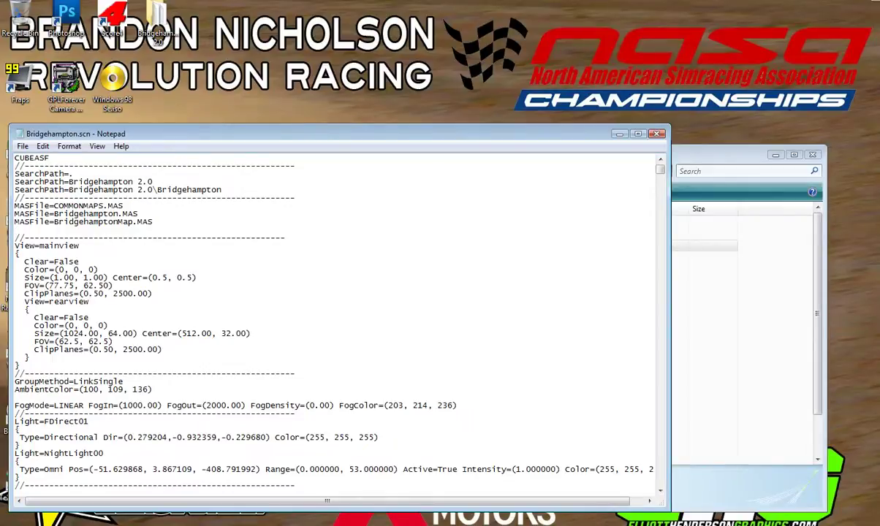
{"action": "key", "text": "Down"}
{"action": "key", "text": "Down"}
{"action": "key", "text": "BackSpace"}
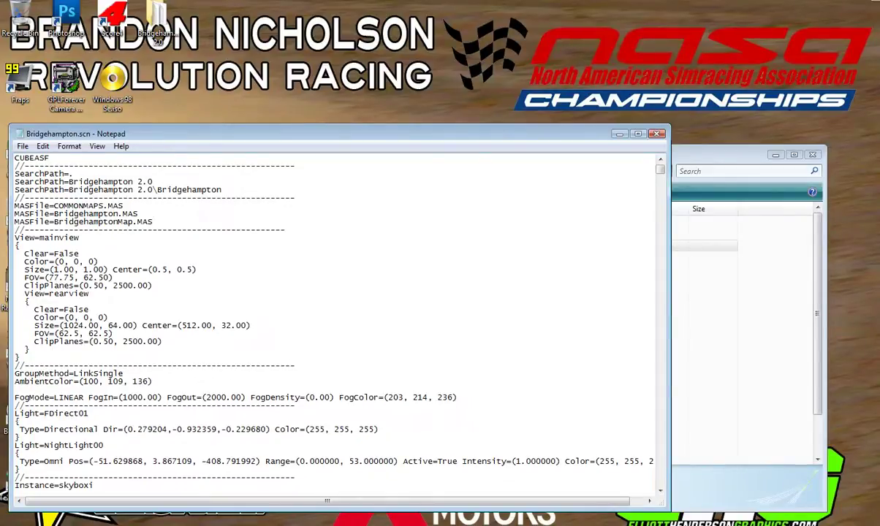
Step: Review the edited Bridgehampton.scn, then close it and save the changes
{"action": "left_click_drag", "start_coordinate": [168, 230], "coordinate": [17, 156]}
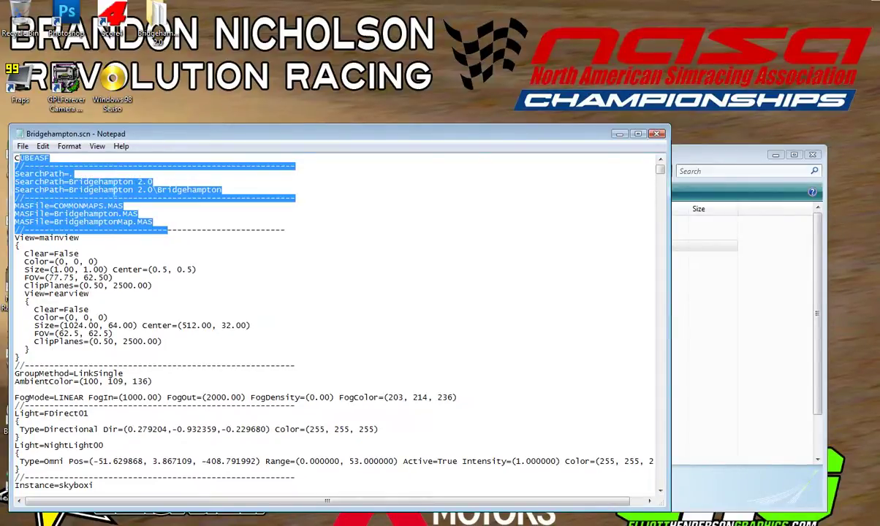
{"action": "left_click", "coordinate": [194, 214]}
{"action": "left_click_drag", "start_coordinate": [661, 175], "coordinate": [629, 363]}
{"action": "scroll", "coordinate": [630, 365], "scroll_direction": "up", "scroll_amount": 20}
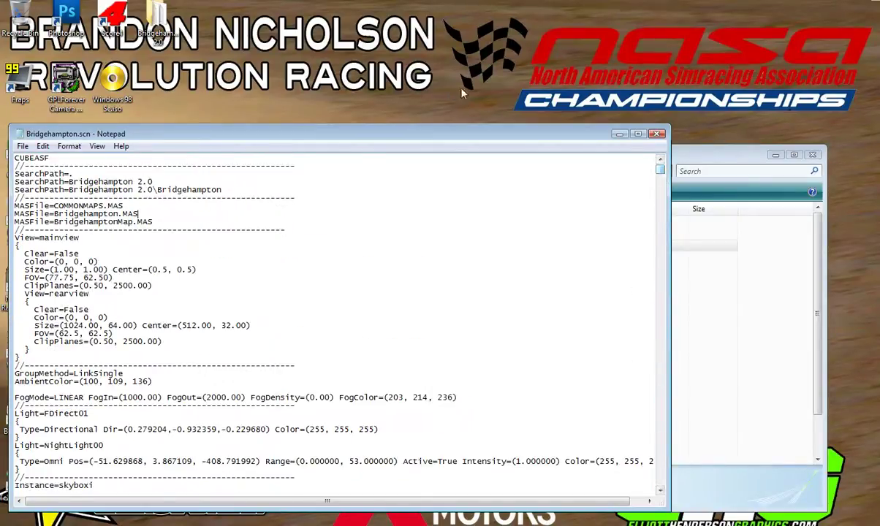
{"action": "left_click", "coordinate": [655, 133]}
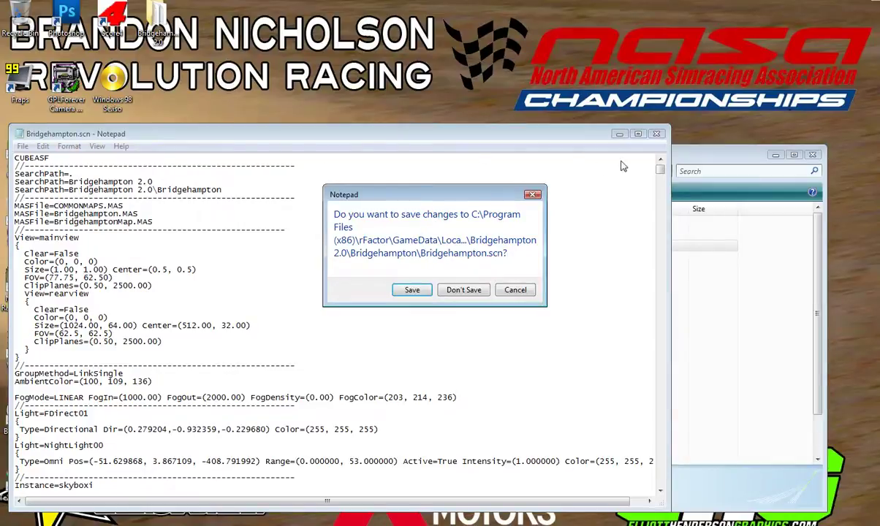
{"action": "left_click", "coordinate": [412, 289]}
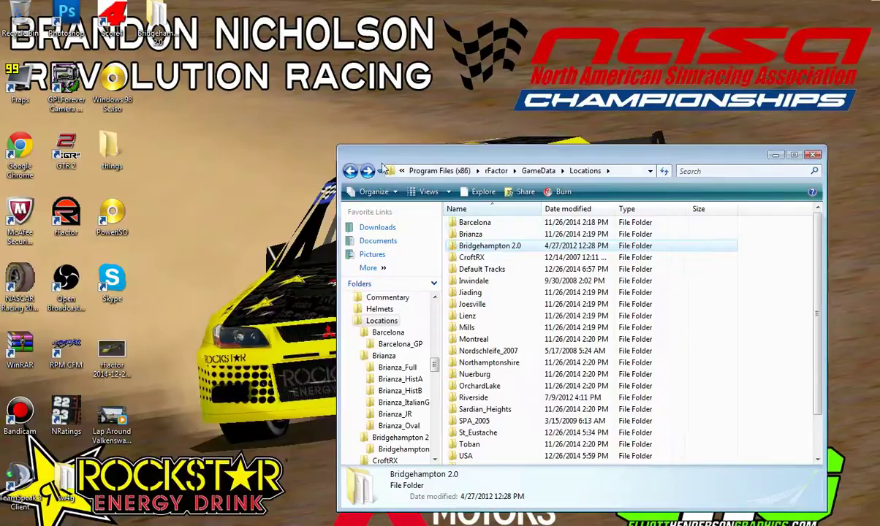
Step: Run rFactor.exe from the main rFactor folder, allowing it past the security warning
{"action": "left_click", "coordinate": [496, 171]}
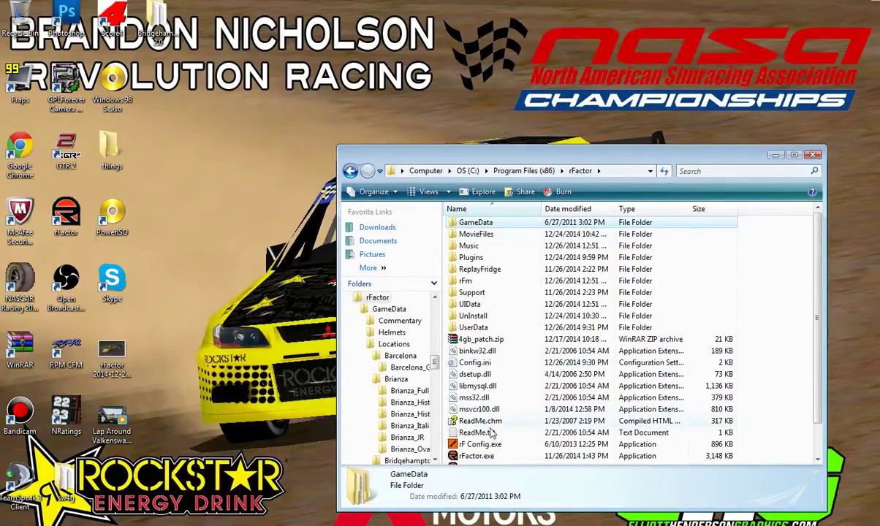
{"action": "double_click", "coordinate": [476, 457]}
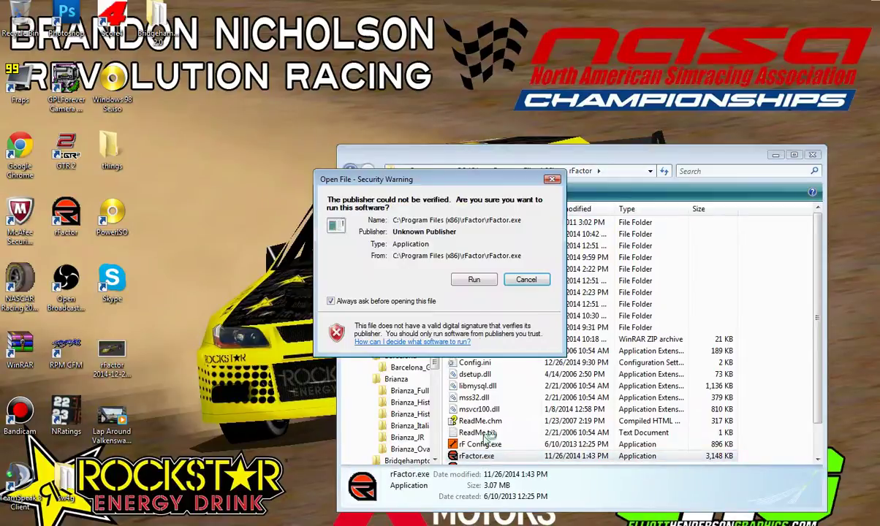
{"action": "left_click", "coordinate": [478, 280]}
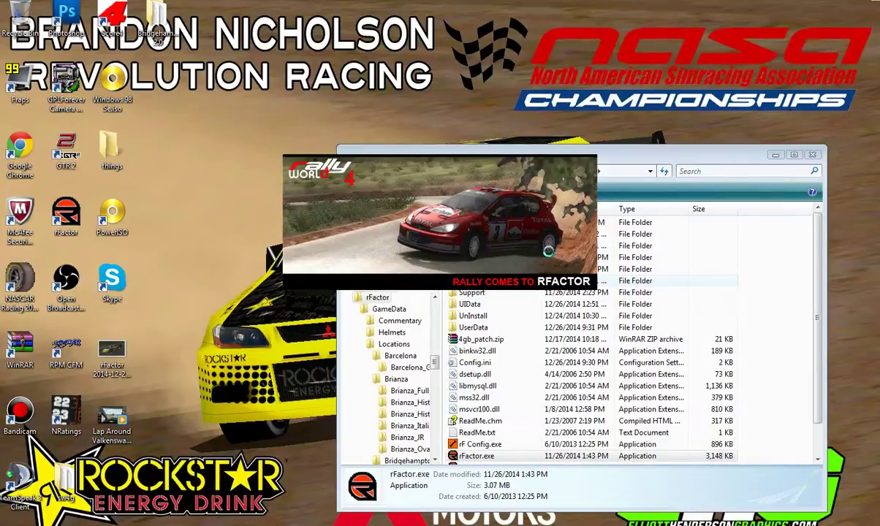
{"action": "left_click", "coordinate": [551, 313]}
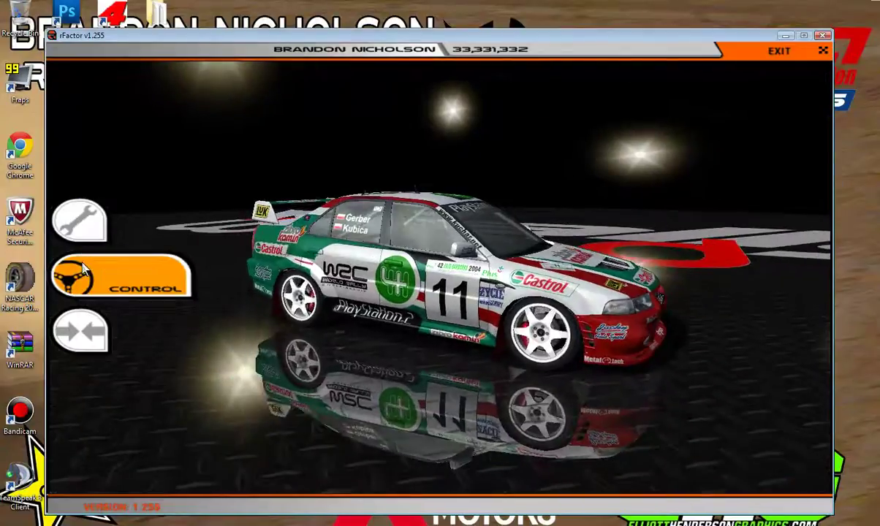
Step: Load the Long Island Grand Prix circuit in a Testing session and enter the car on track
{"action": "left_click", "coordinate": [95, 278]}
{"action": "left_click", "coordinate": [117, 311]}
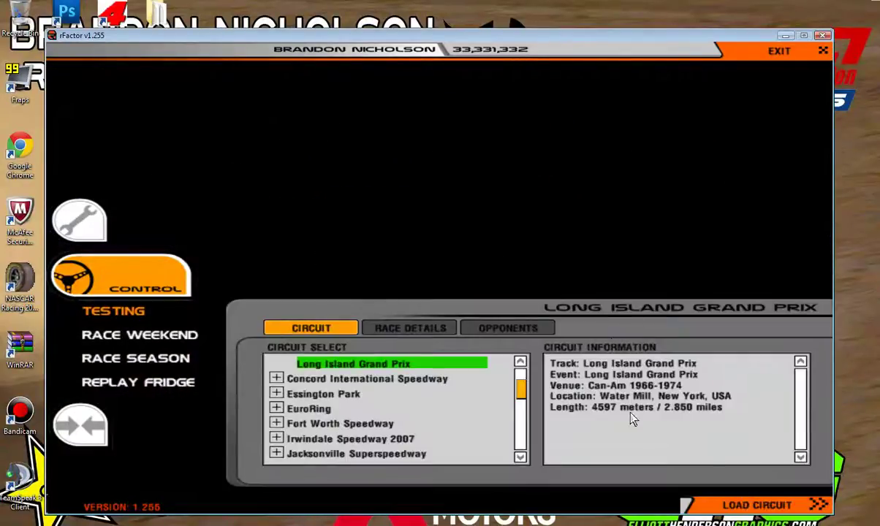
{"action": "left_click", "coordinate": [748, 503]}
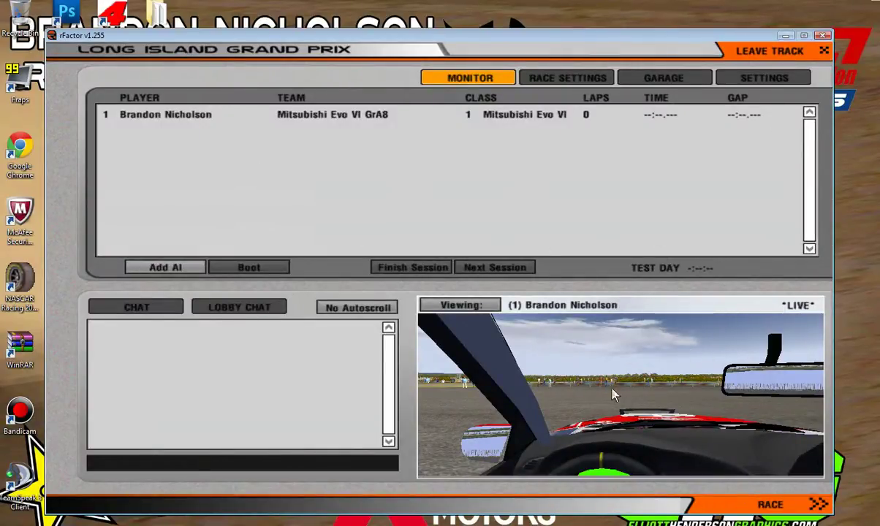
{"action": "left_click", "coordinate": [771, 506]}
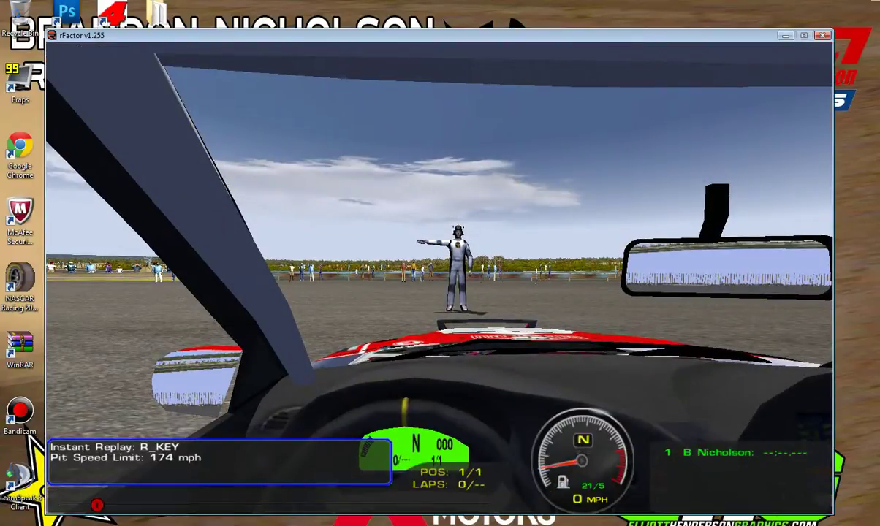
Step: Leave the track and exit rFactor to return to its program folder
{"action": "key", "text": "Escape"}
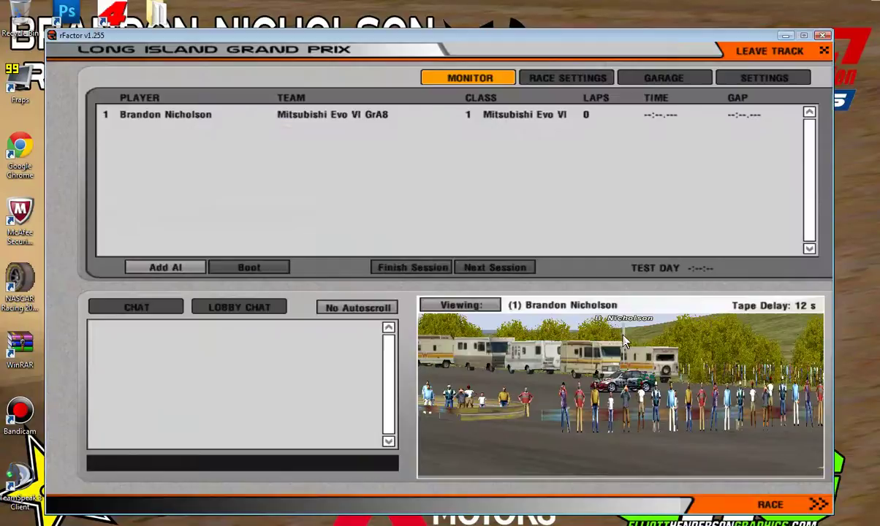
{"action": "left_click", "coordinate": [769, 57]}
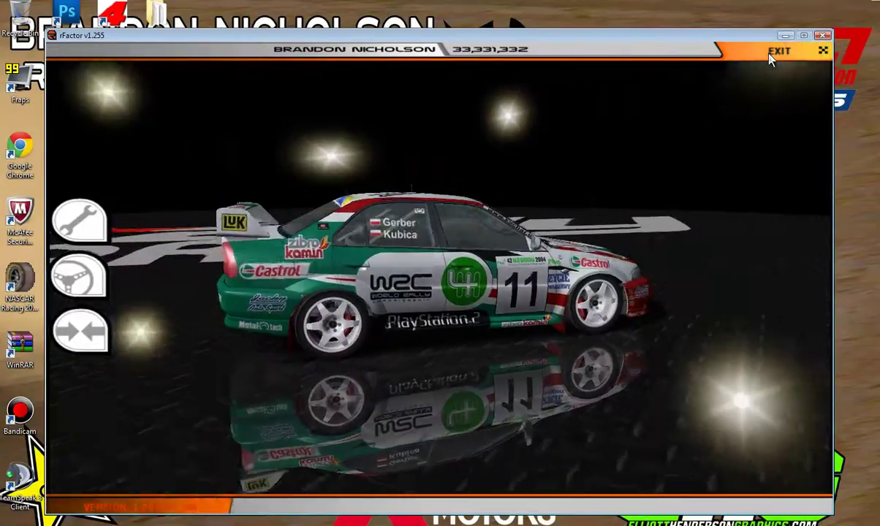
{"action": "left_click", "coordinate": [776, 51]}
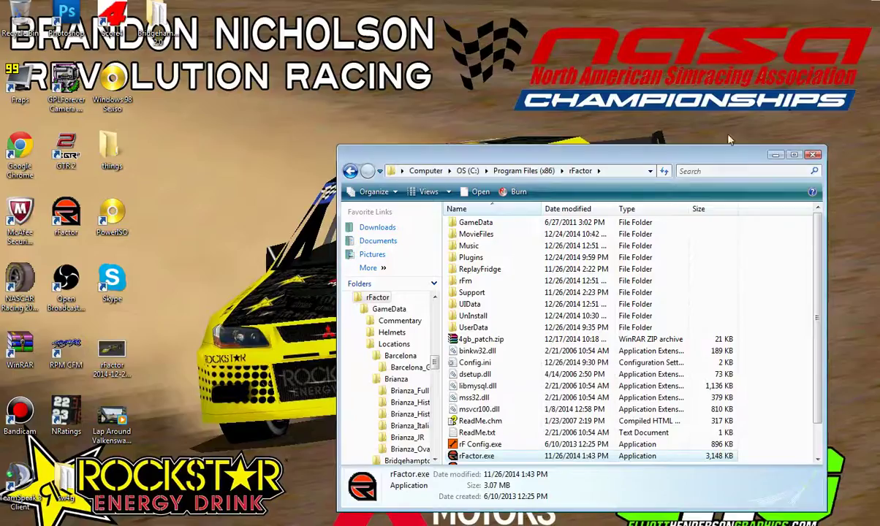
{"action": "left_click", "coordinate": [796, 329]}
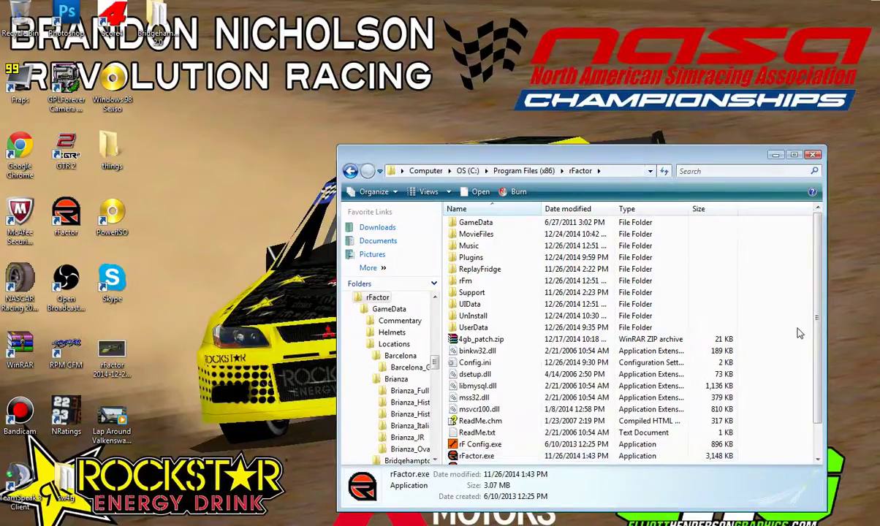